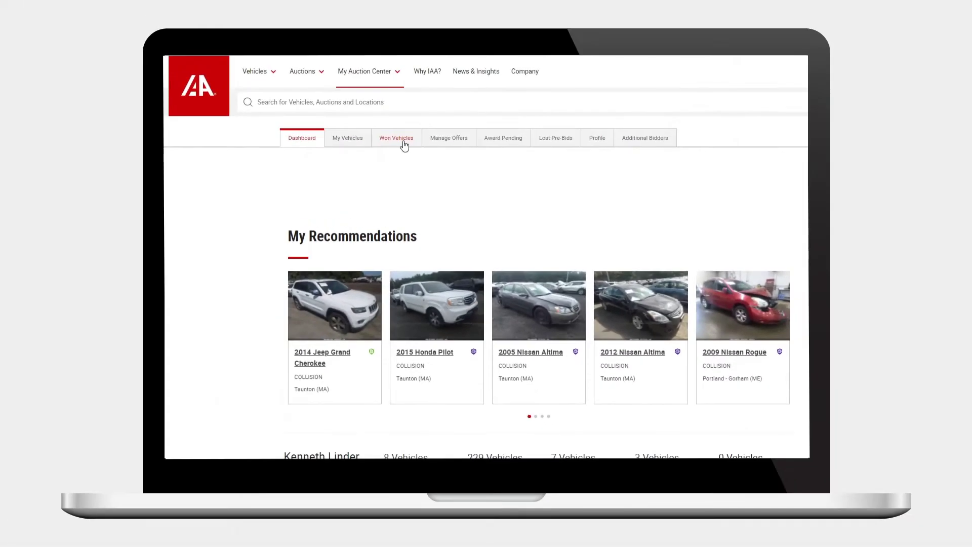
Go to Won Vehicles To Be Paid with the Silverado, Trailblazer and 2006 Honda Accord selected
{"action": "left_click", "coordinate": [404, 146]}
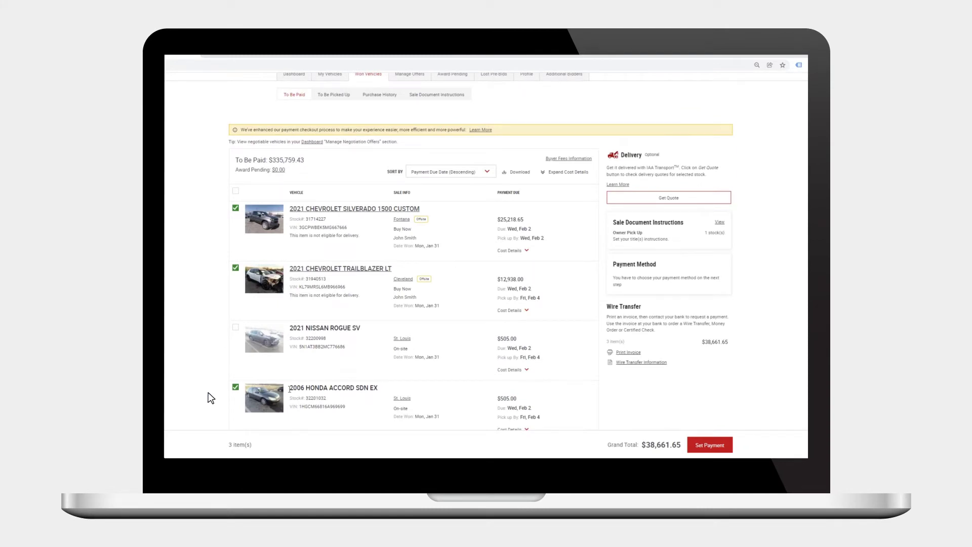
Save an IAA Transport delivery quote of $1,687.91 for the Honda Accord
{"action": "left_click", "coordinate": [664, 198]}
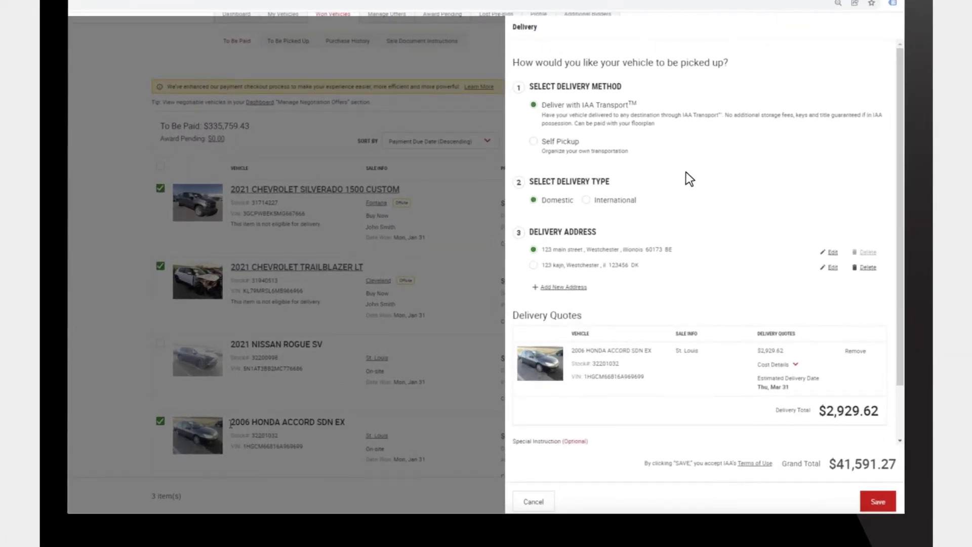
{"action": "left_click", "coordinate": [877, 494]}
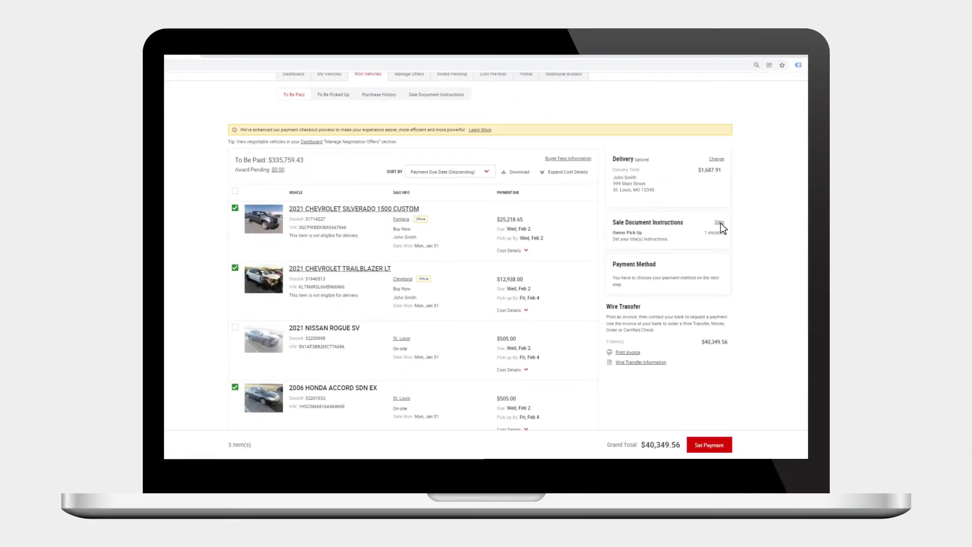
Ship the Trailblazer's title by FedEx on the buyer's FedEx account to the Cleveland address
{"action": "left_click", "coordinate": [720, 223]}
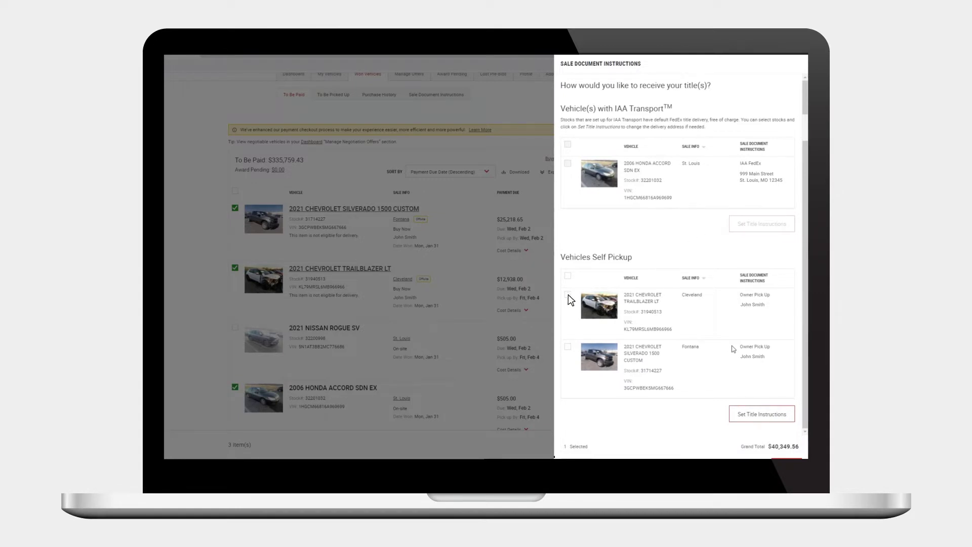
{"action": "left_click", "coordinate": [736, 415]}
{"action": "left_click", "coordinate": [624, 133]}
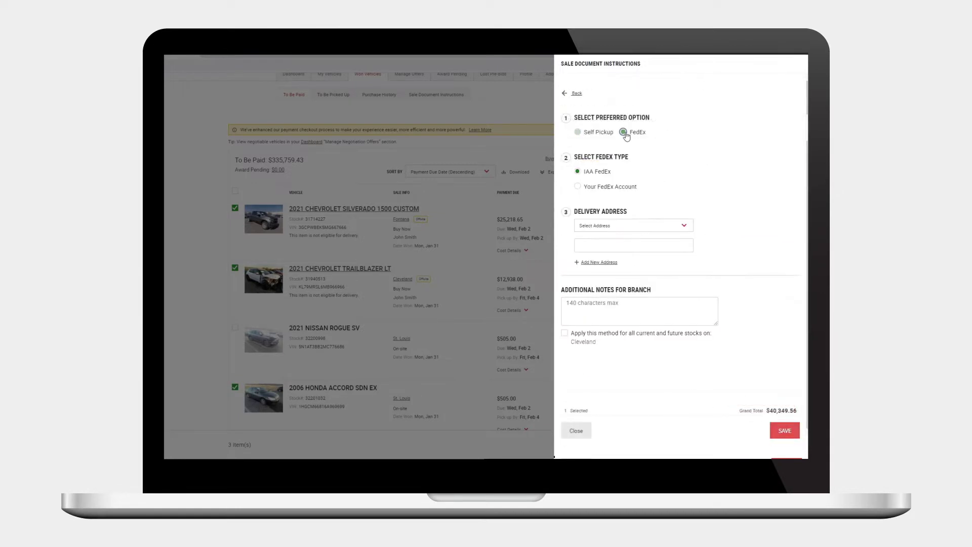
{"action": "left_click", "coordinate": [577, 186]}
{"action": "left_click", "coordinate": [609, 200]}
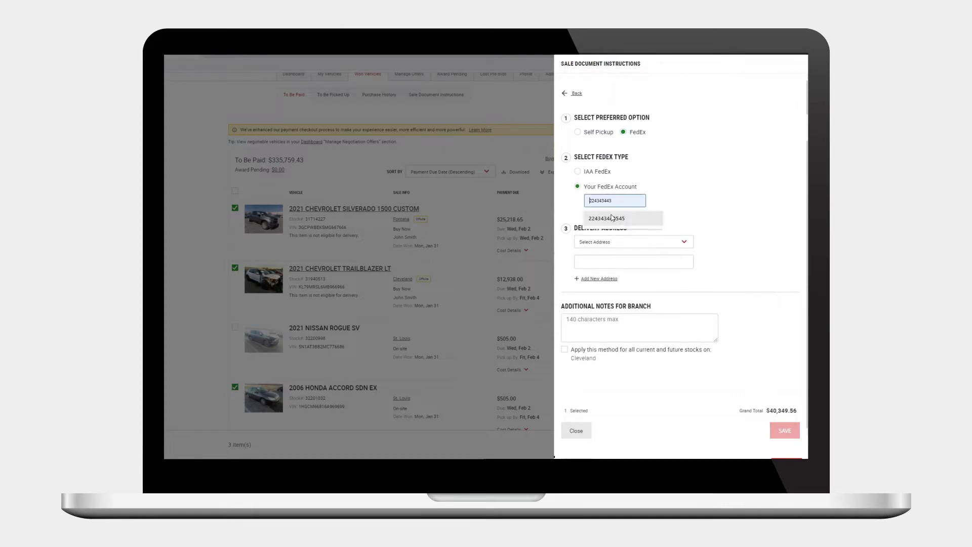
{"action": "left_click", "coordinate": [641, 214]}
{"action": "left_click", "coordinate": [682, 241]}
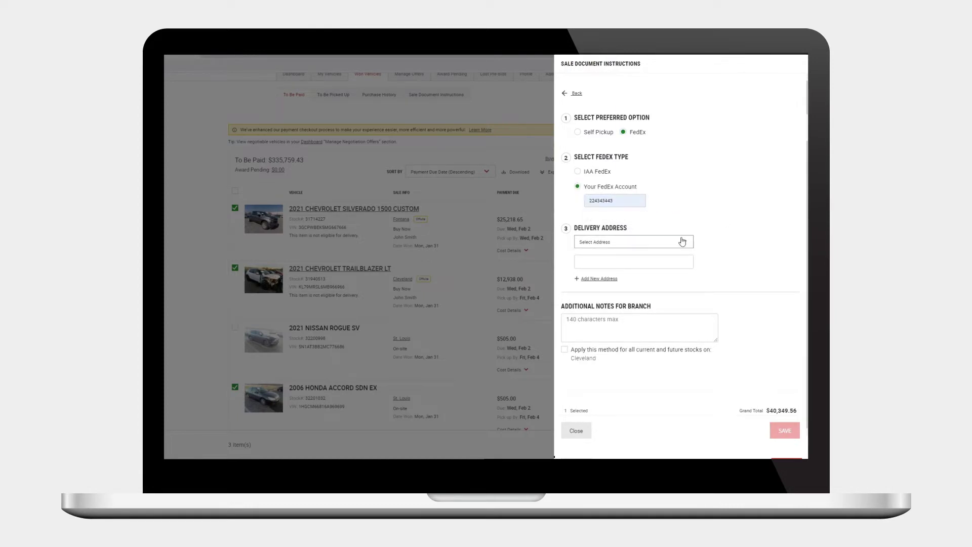
{"action": "left_click", "coordinate": [628, 276]}
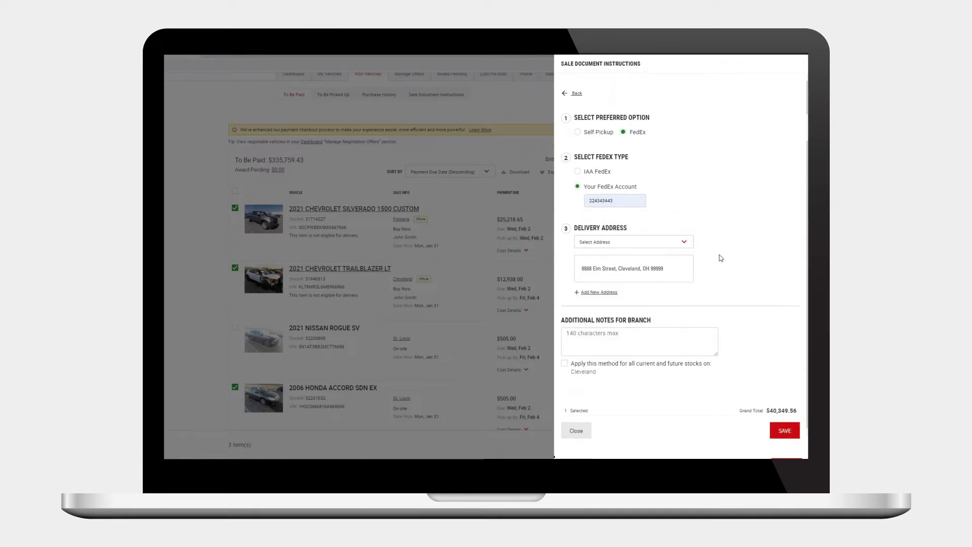
{"action": "left_click", "coordinate": [784, 431]}
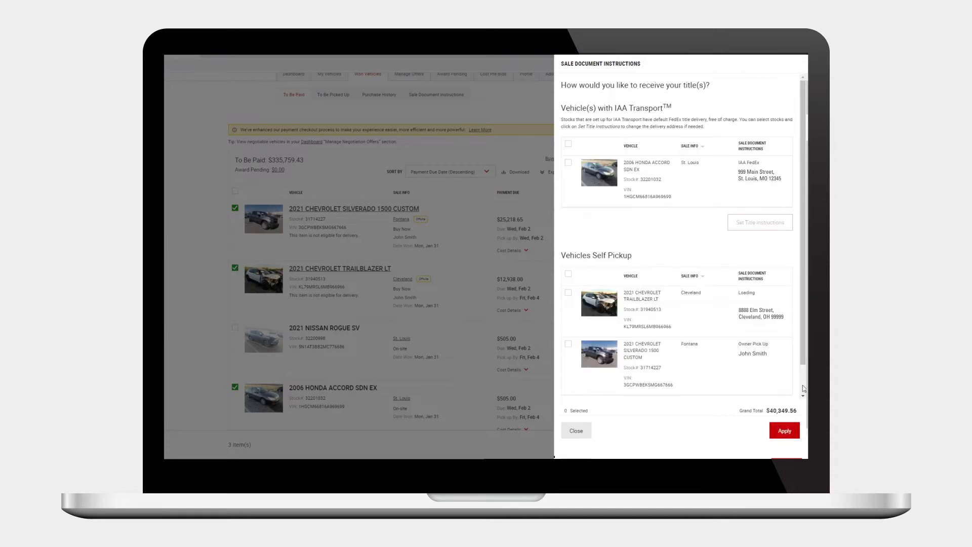
{"action": "left_click", "coordinate": [783, 432]}
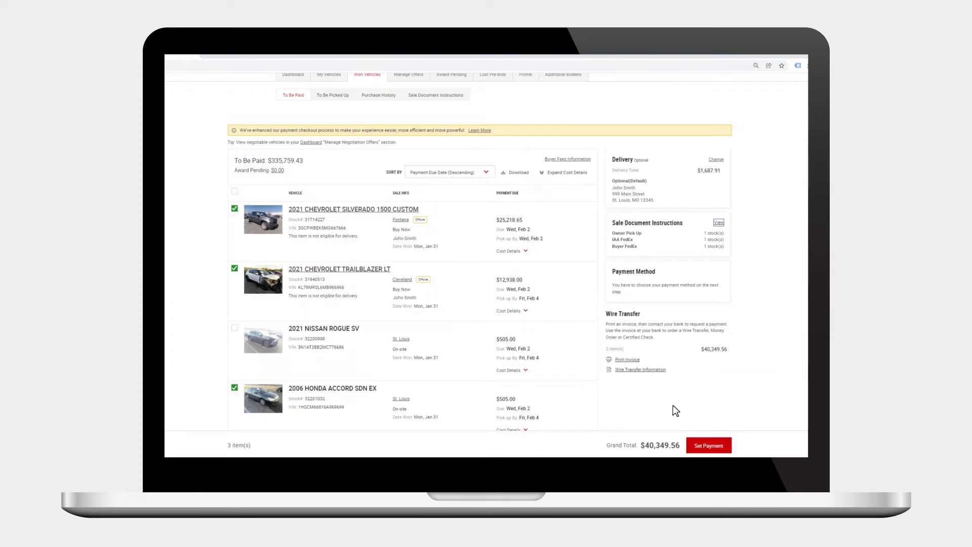
Pay the $40,349.56 total with available Account Credit funds
{"action": "left_click", "coordinate": [707, 445]}
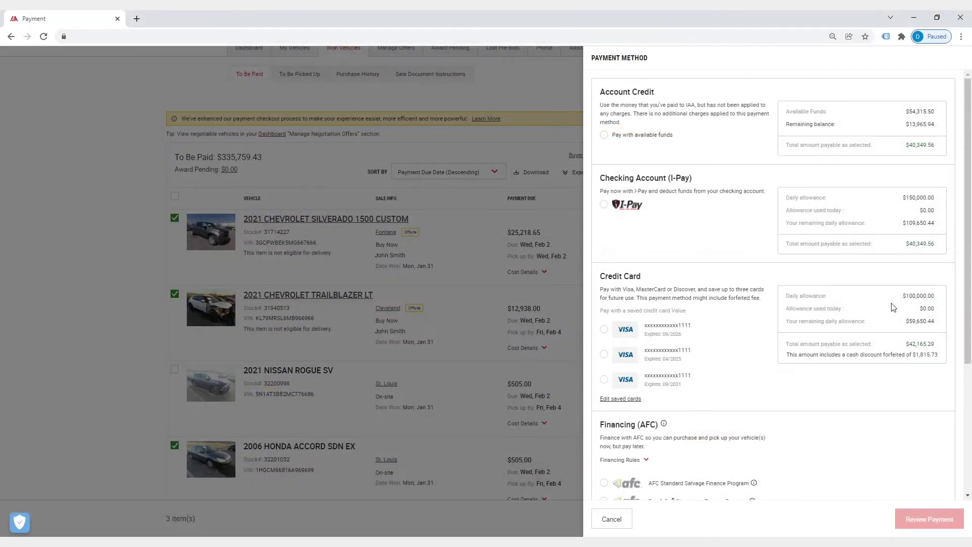
{"action": "scroll", "coordinate": [943, 348], "scroll_direction": "down", "scroll_amount": 4}
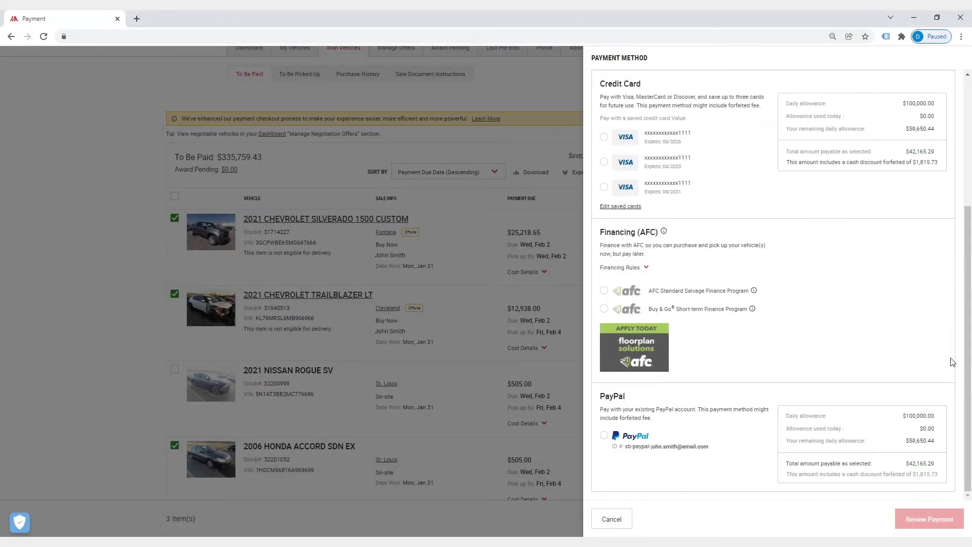
{"action": "scroll", "coordinate": [898, 308], "scroll_direction": "up", "scroll_amount": 4}
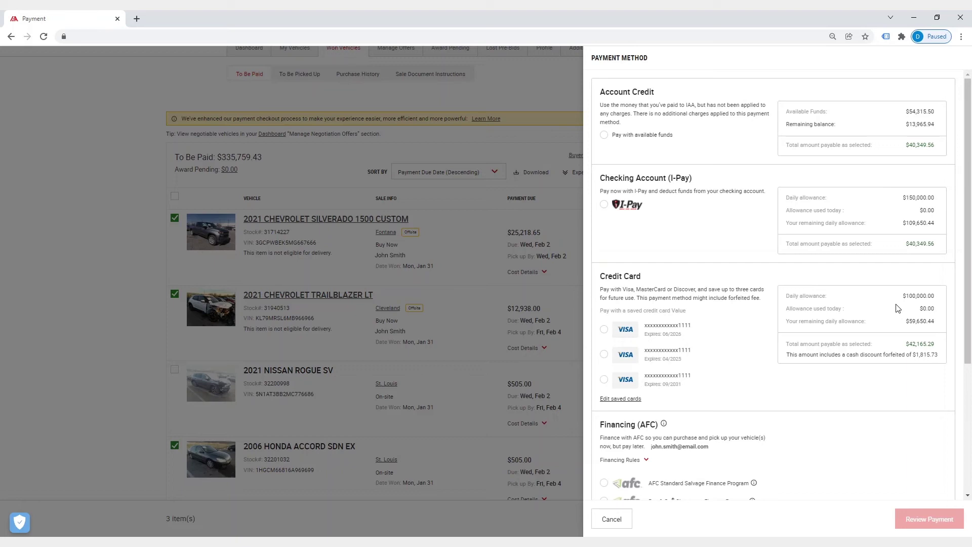
{"action": "scroll", "coordinate": [898, 308], "scroll_direction": "down", "scroll_amount": 4}
{"action": "scroll", "coordinate": [940, 354], "scroll_direction": "up", "scroll_amount": 4}
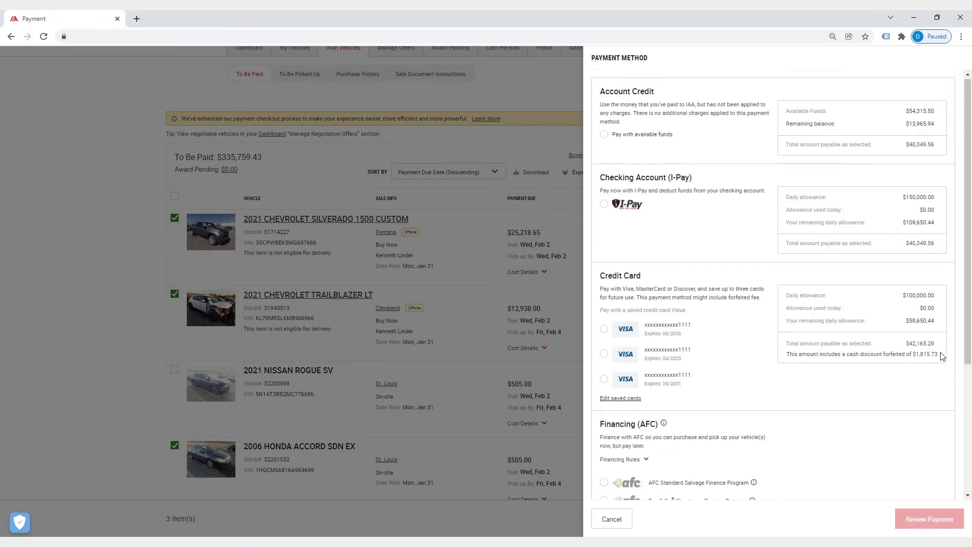
{"action": "left_click", "coordinate": [605, 136]}
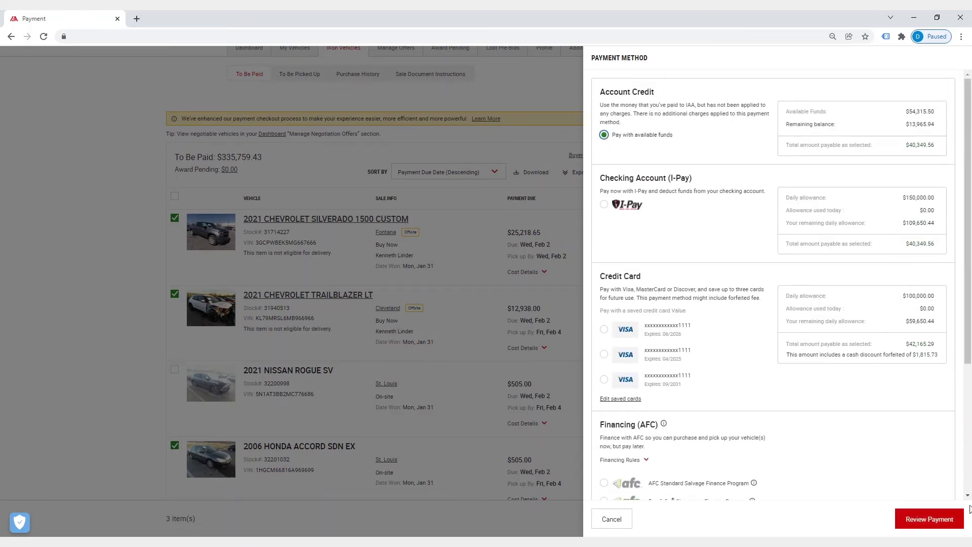
Review the payment summary of vehicles, delivery, account-credit payment and title instructions
{"action": "left_click", "coordinate": [922, 516]}
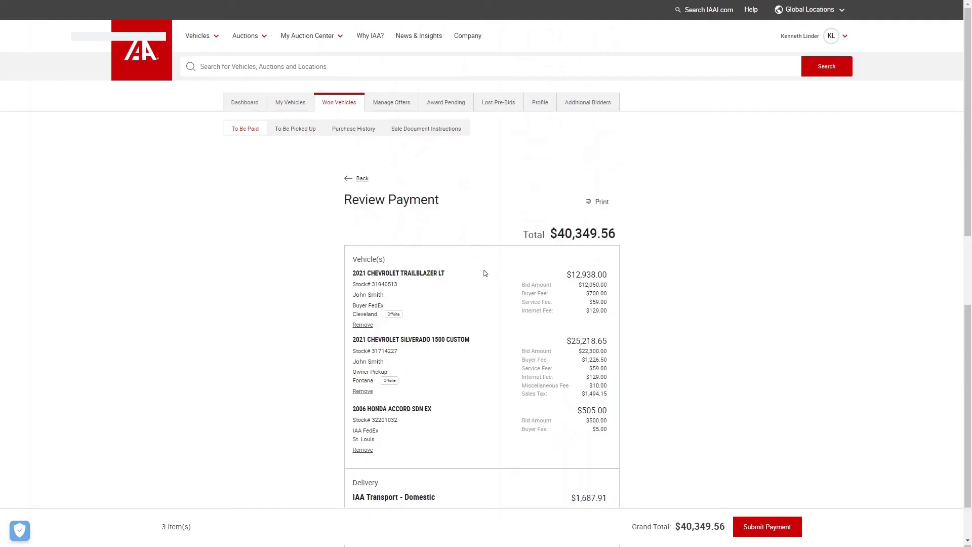
{"action": "scroll", "coordinate": [485, 274], "scroll_direction": "down", "scroll_amount": 2}
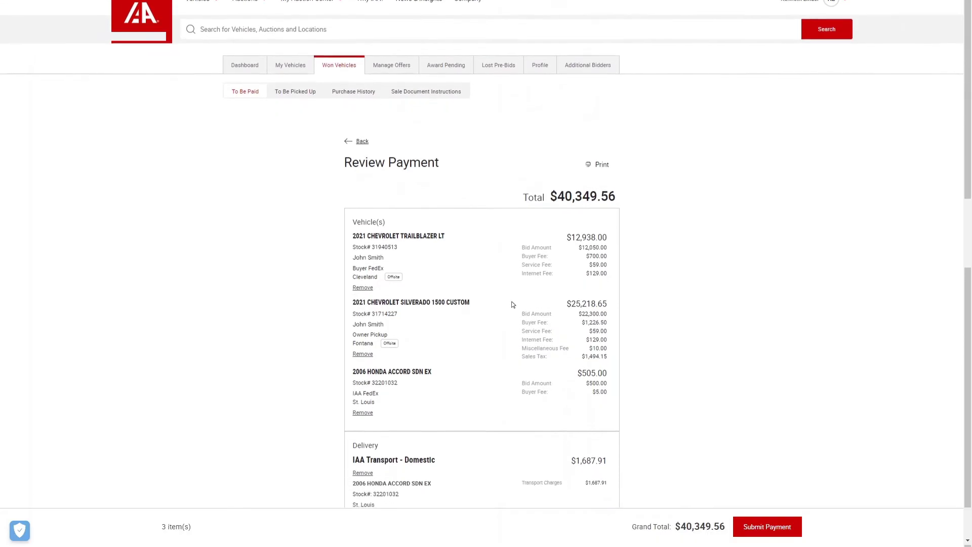
{"action": "scroll", "coordinate": [525, 318], "scroll_direction": "down", "scroll_amount": 2}
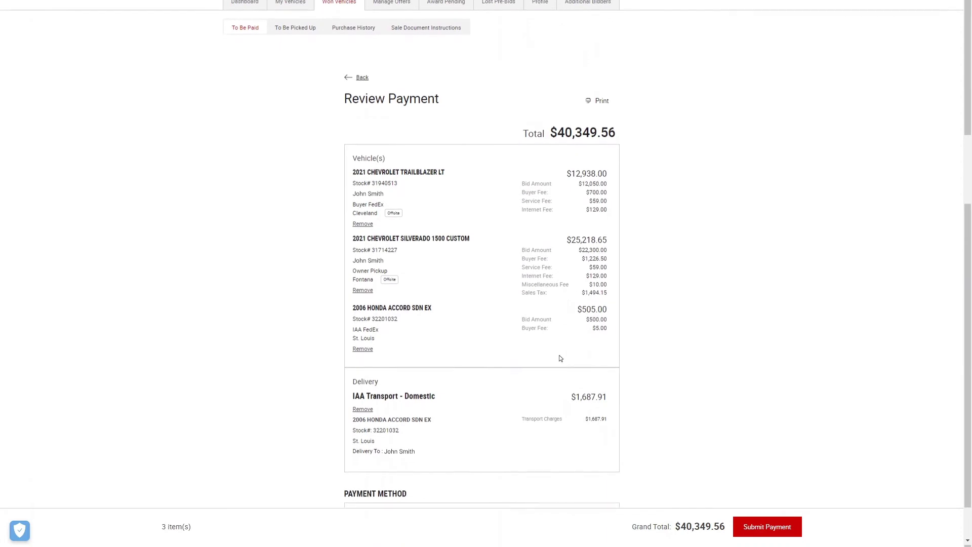
{"action": "scroll", "coordinate": [573, 373], "scroll_direction": "down", "scroll_amount": 2}
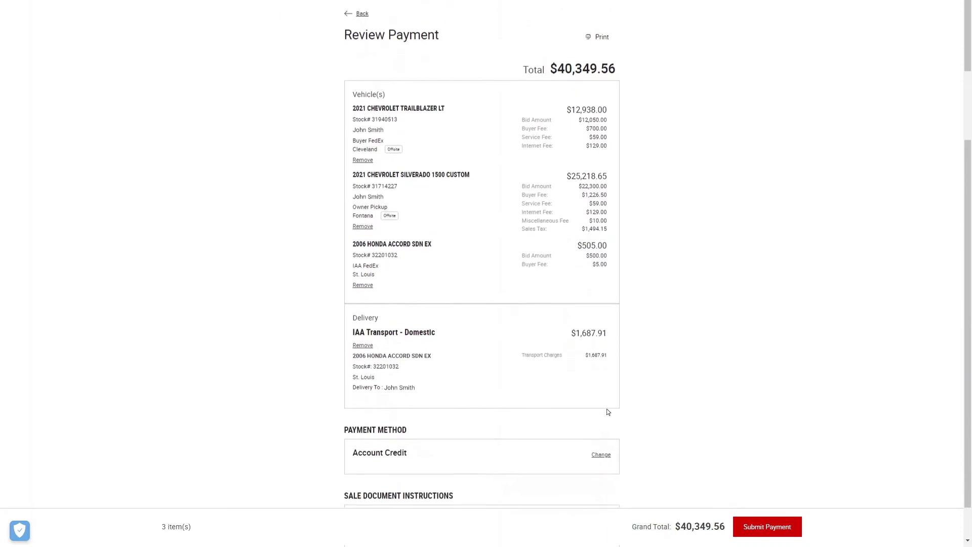
{"action": "scroll", "coordinate": [620, 425], "scroll_direction": "down", "scroll_amount": 1}
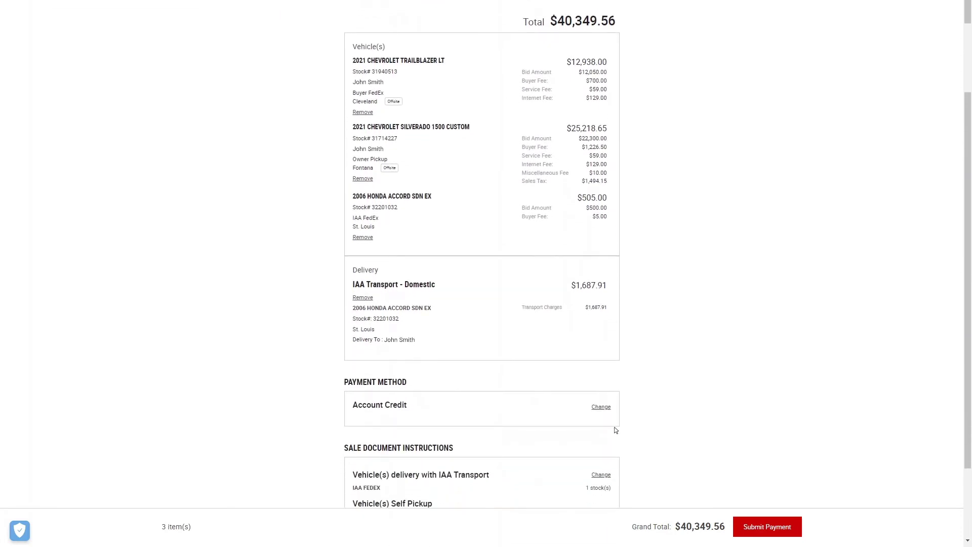
{"action": "left_click", "coordinate": [363, 238]}
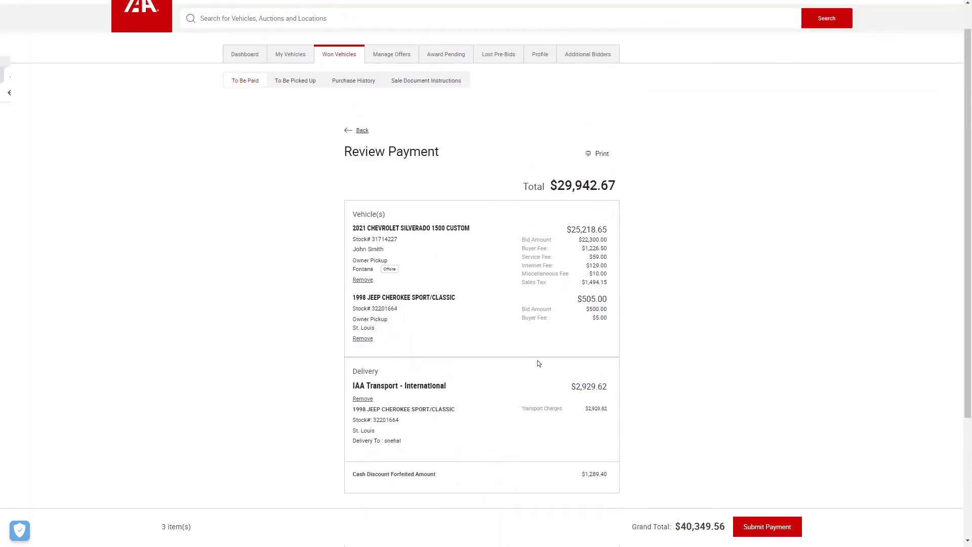
Submit the payment, accept the wire-transfer commitment, and print the Honda Accord invoice
{"action": "left_click", "coordinate": [767, 528]}
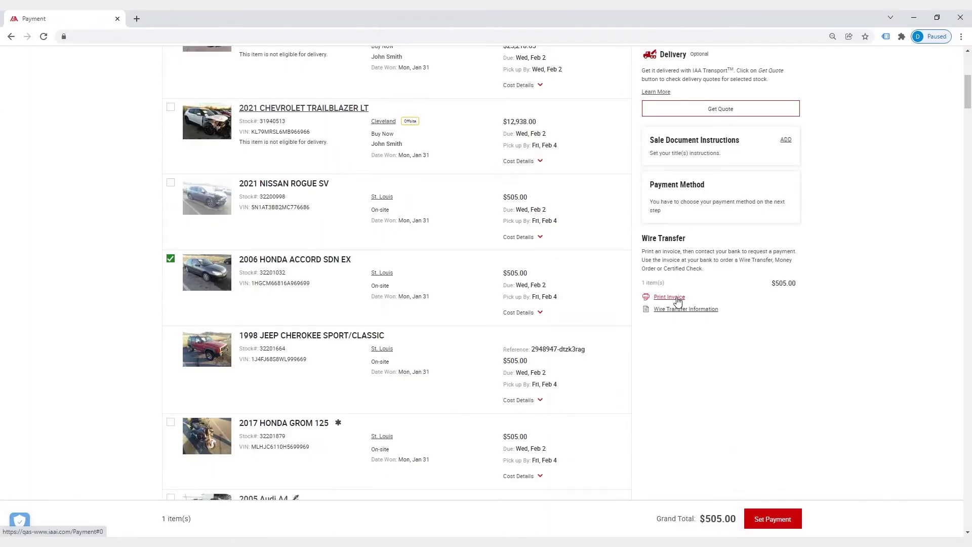
{"action": "left_click", "coordinate": [671, 298]}
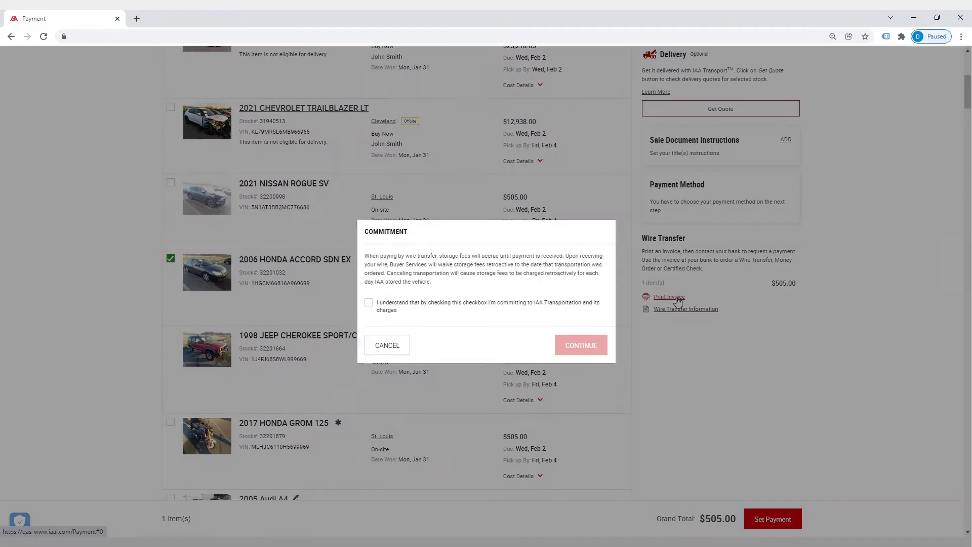
{"action": "left_click_drag", "start_coordinate": [404, 309], "coordinate": [380, 313]}
{"action": "left_click", "coordinate": [380, 311]}
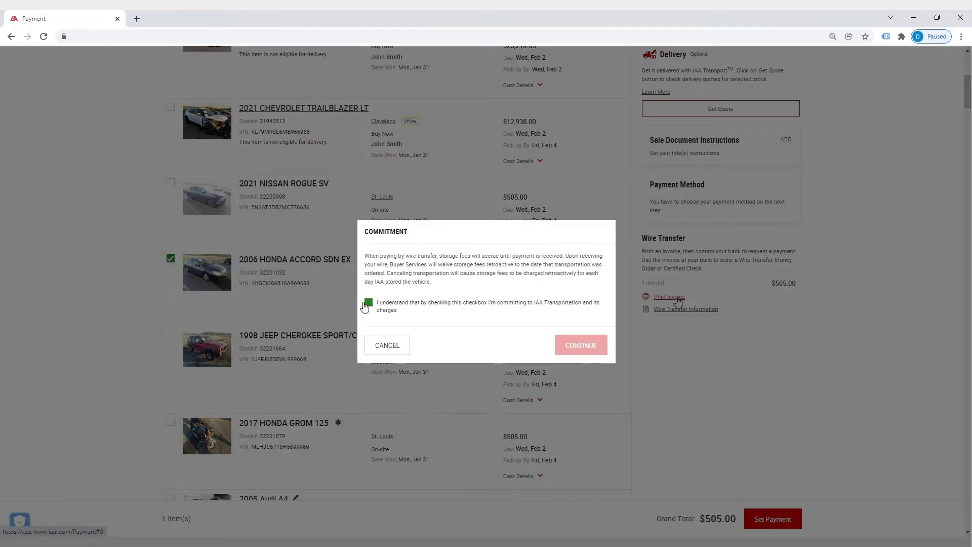
{"action": "left_click", "coordinate": [582, 348]}
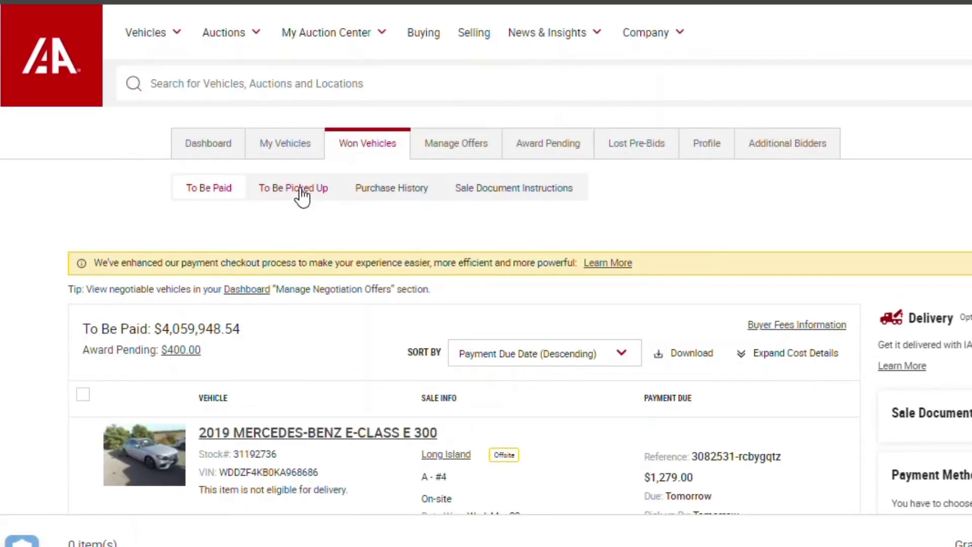
Under To Be Picked Up, request delivery for the 2013 GMC Terrain and 2006 Chrysler Pacifica
{"action": "left_click", "coordinate": [301, 191]}
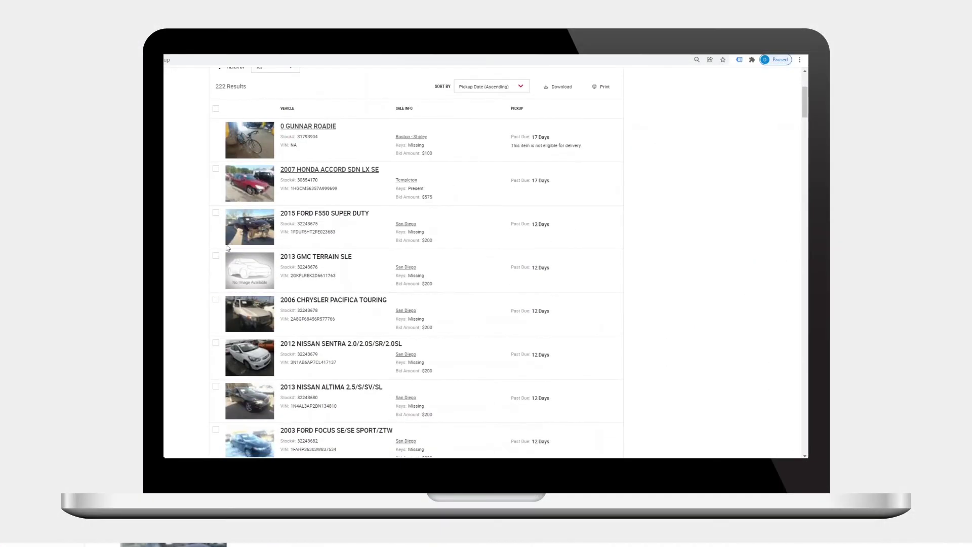
{"action": "left_click", "coordinate": [216, 256]}
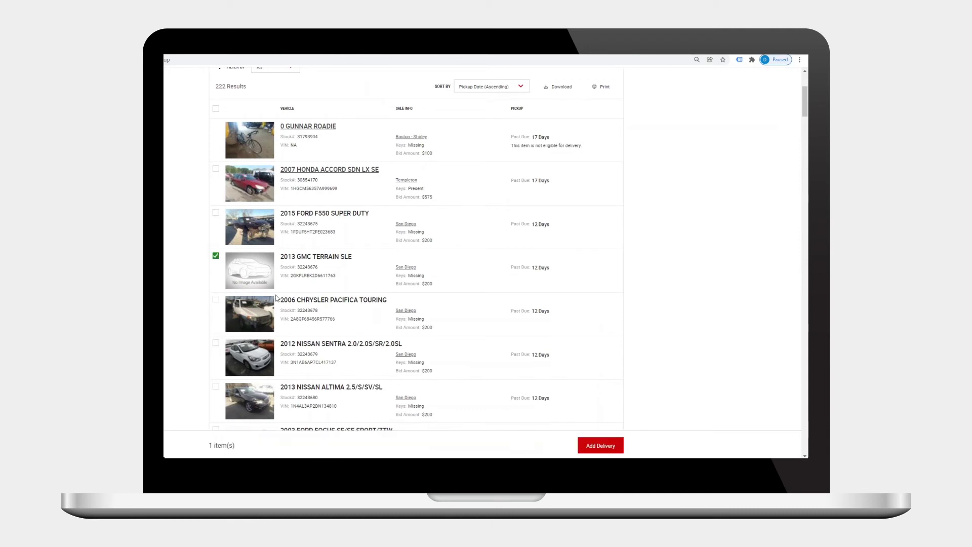
{"action": "left_click", "coordinate": [216, 299]}
{"action": "left_click", "coordinate": [591, 446]}
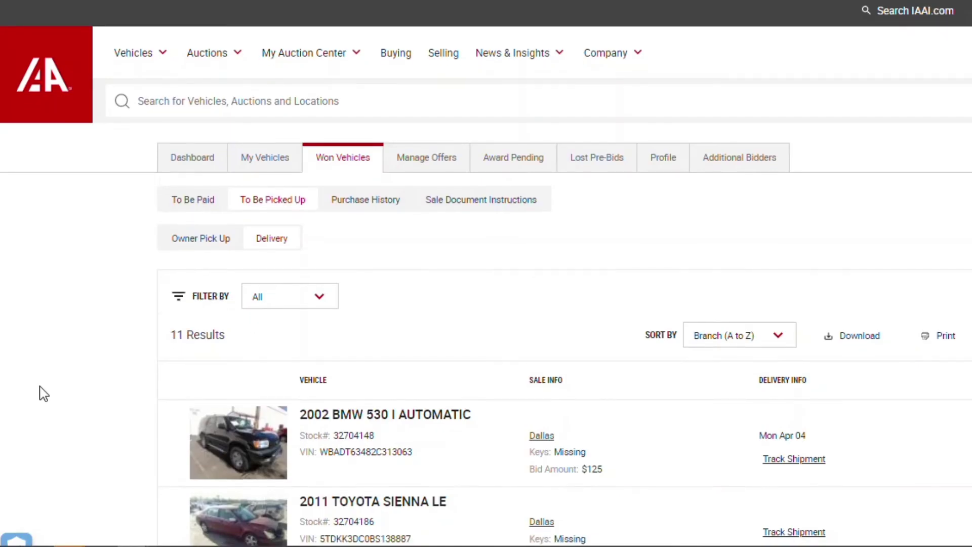
Track the shipment of the 2002 BMW 530 I
{"action": "scroll", "coordinate": [45, 394], "scroll_direction": "down", "scroll_amount": 5}
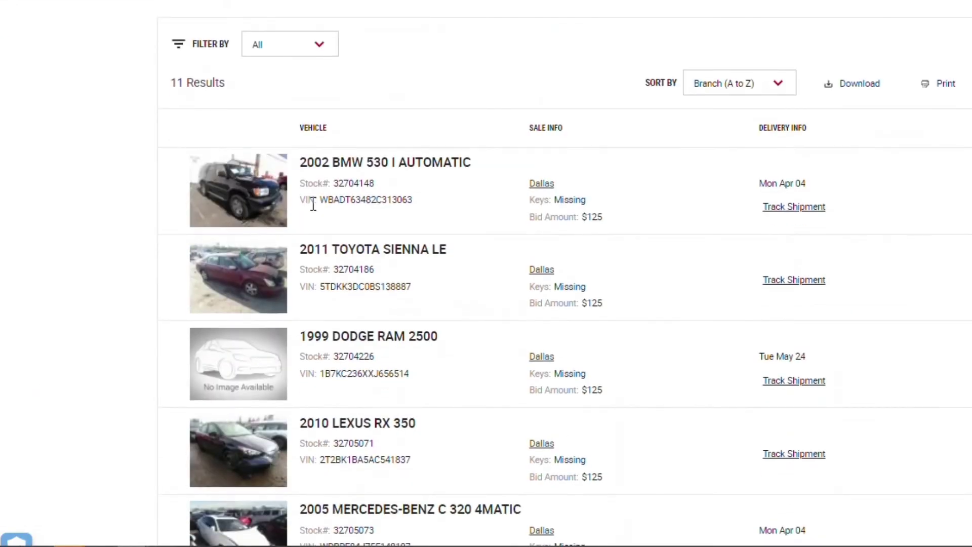
{"action": "left_click", "coordinate": [795, 207]}
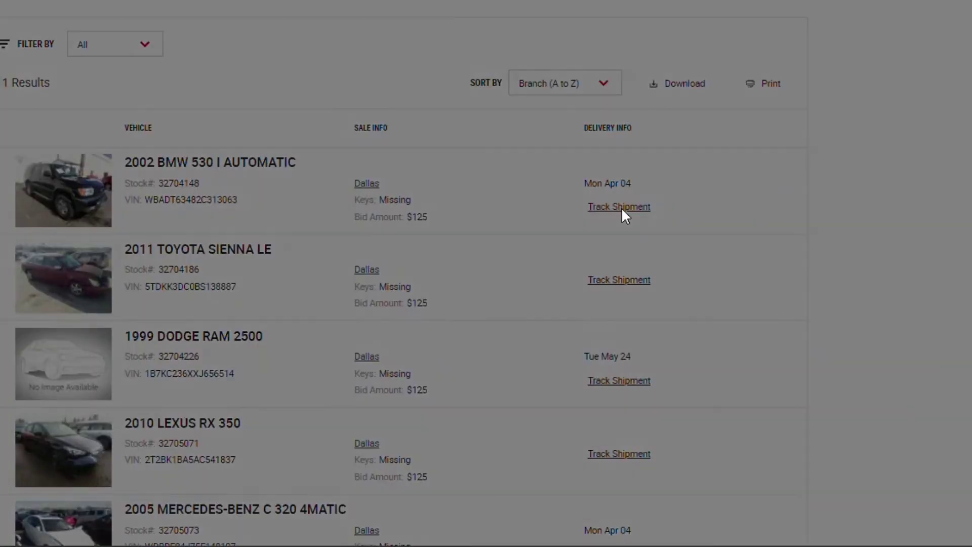